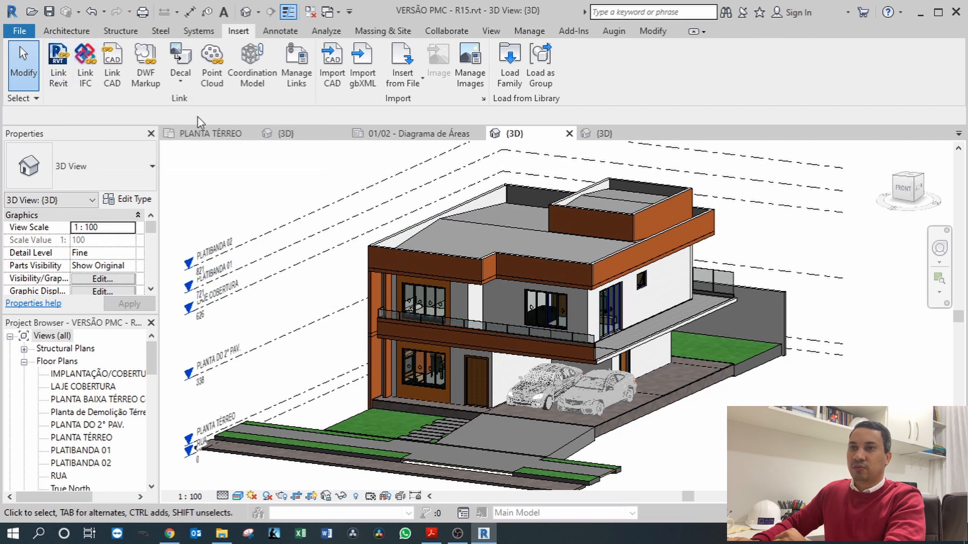
Link the structural model file IF Estrutural.ifc into the architectural project
{"action": "left_click", "coordinate": [92, 90]}
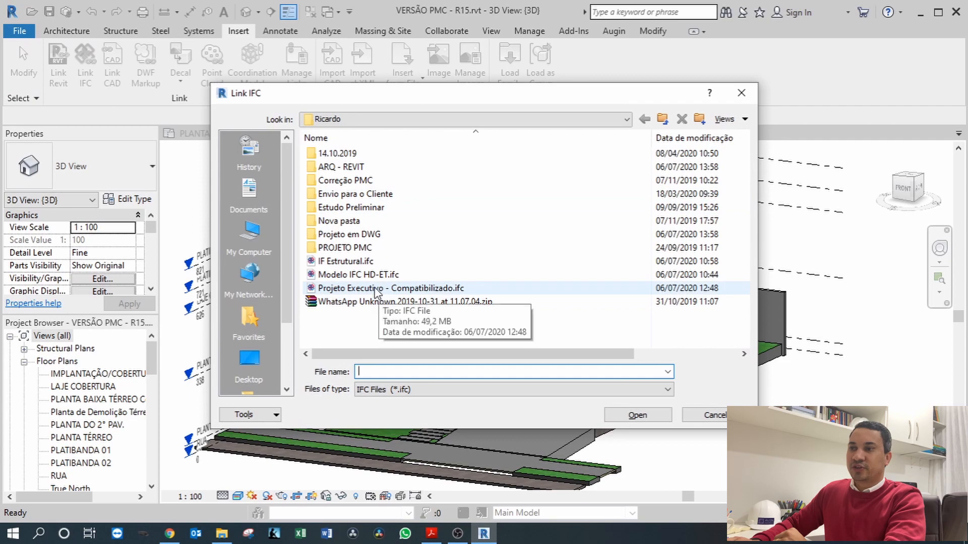
{"action": "left_click", "coordinate": [353, 261]}
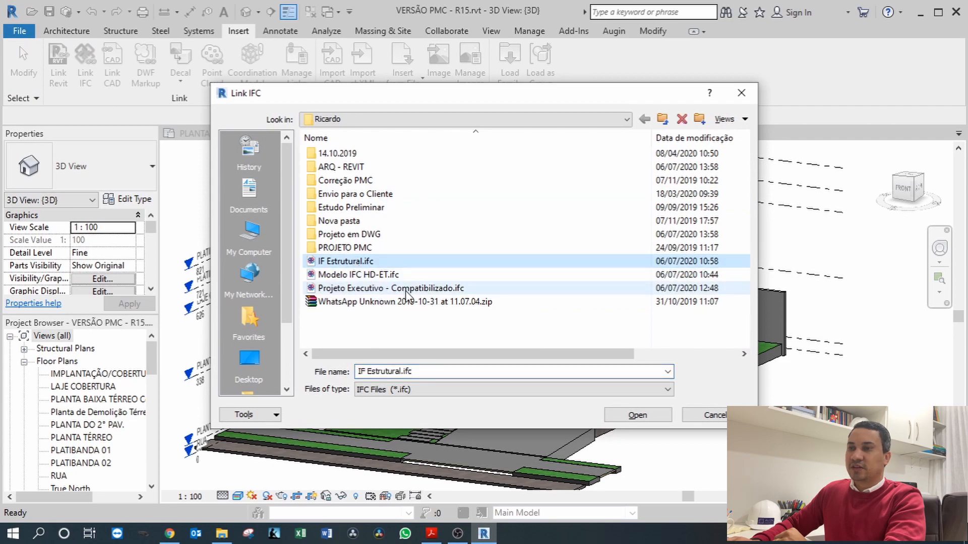
{"action": "left_click", "coordinate": [650, 415]}
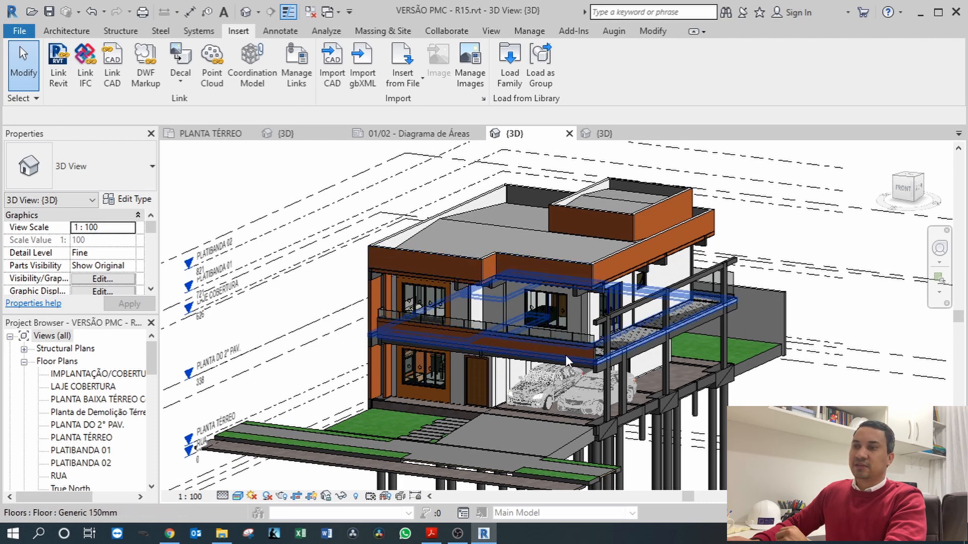
Examine how the linked structural beams and columns meet the roof eaves, façade walls and side balcony
{"action": "scroll", "coordinate": [551, 414], "scroll_direction": "up", "scroll_amount": 2}
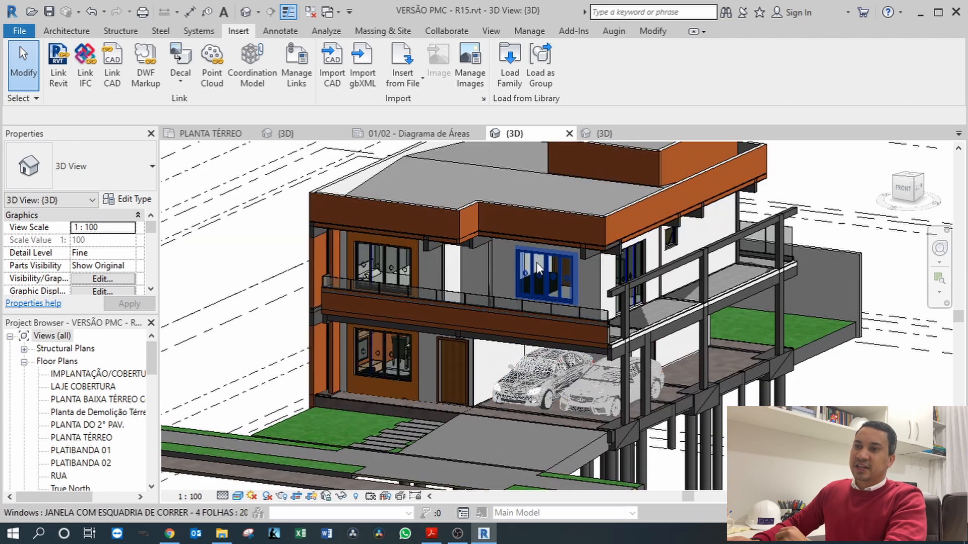
{"action": "scroll", "coordinate": [536, 262], "scroll_direction": "up", "scroll_amount": 2}
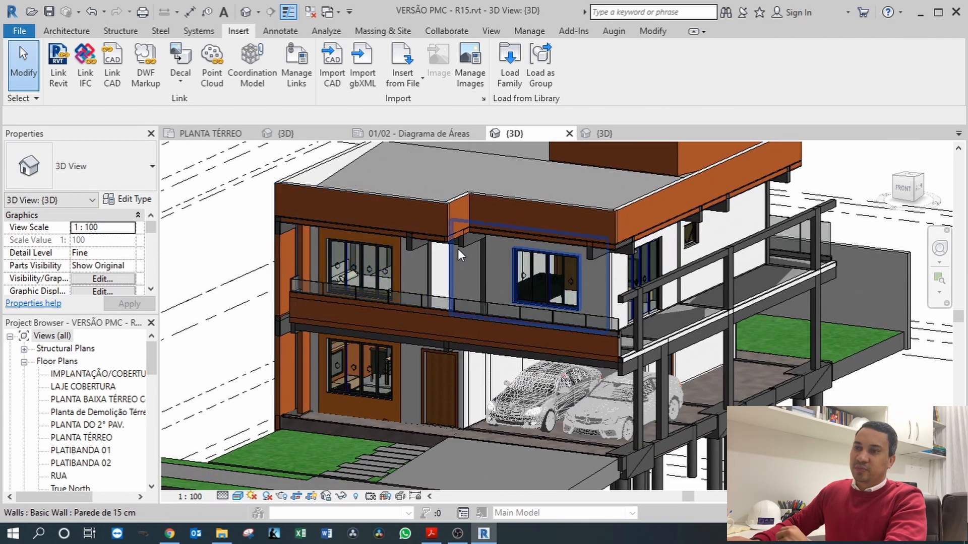
{"action": "scroll", "coordinate": [398, 259], "scroll_direction": "up", "scroll_amount": 2}
{"action": "scroll", "coordinate": [447, 260], "scroll_direction": "up", "scroll_amount": 2}
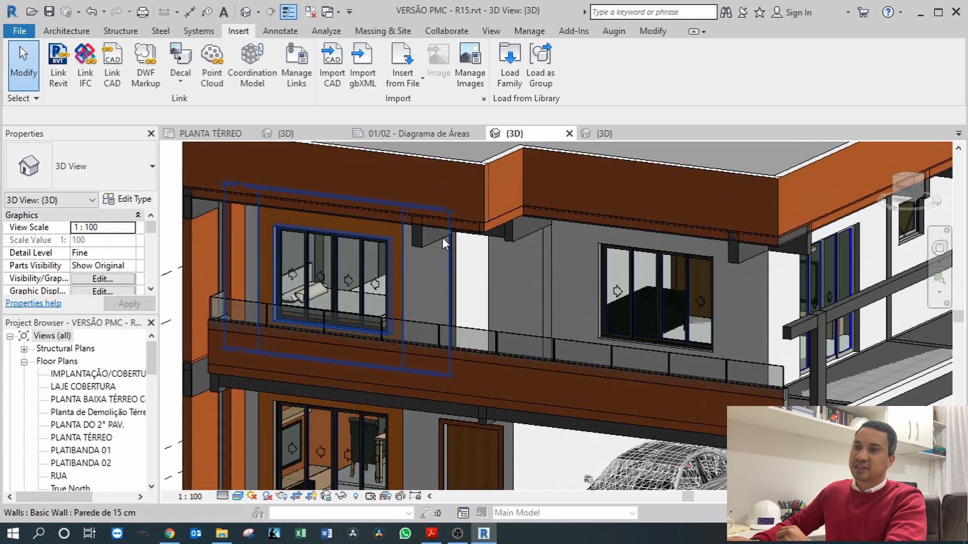
{"action": "middle_click_drag", "start_coordinate": [538, 291], "coordinate": [477, 286], "text": "shift"}
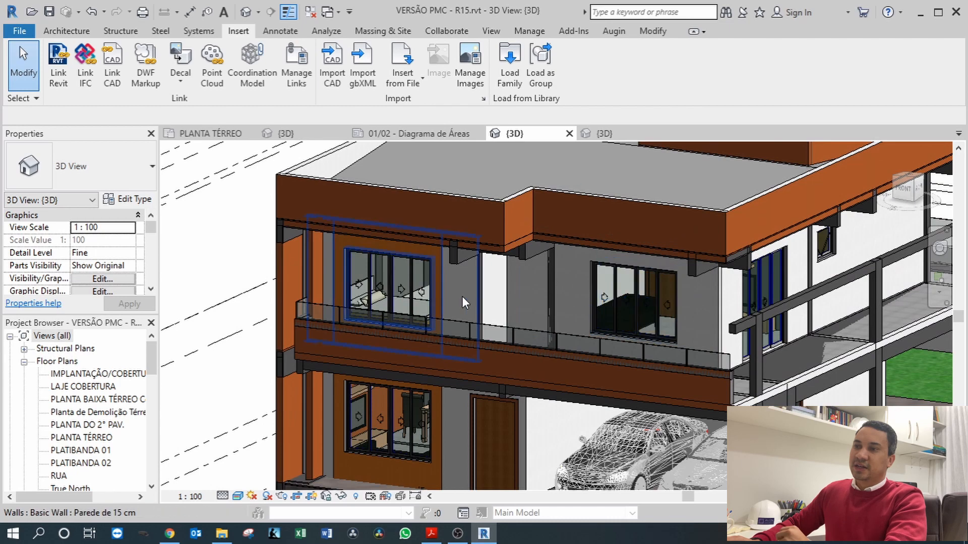
{"action": "scroll", "coordinate": [462, 296], "scroll_direction": "down", "scroll_amount": 3}
{"action": "scroll", "coordinate": [585, 347], "scroll_direction": "up", "scroll_amount": 1}
{"action": "scroll", "coordinate": [655, 291], "scroll_direction": "up", "scroll_amount": 2}
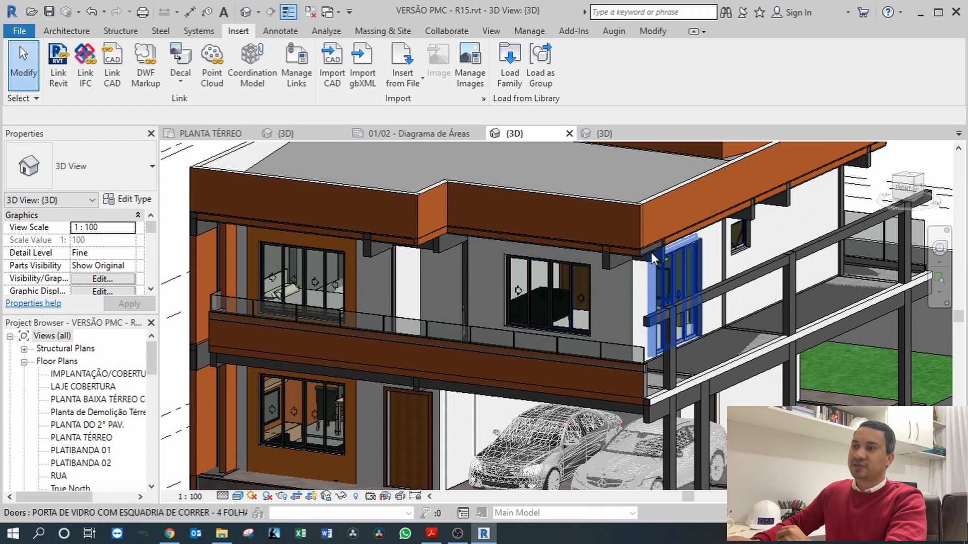
{"action": "scroll", "coordinate": [534, 293], "scroll_direction": "down", "scroll_amount": 3}
{"action": "scroll", "coordinate": [726, 226], "scroll_direction": "up", "scroll_amount": 4}
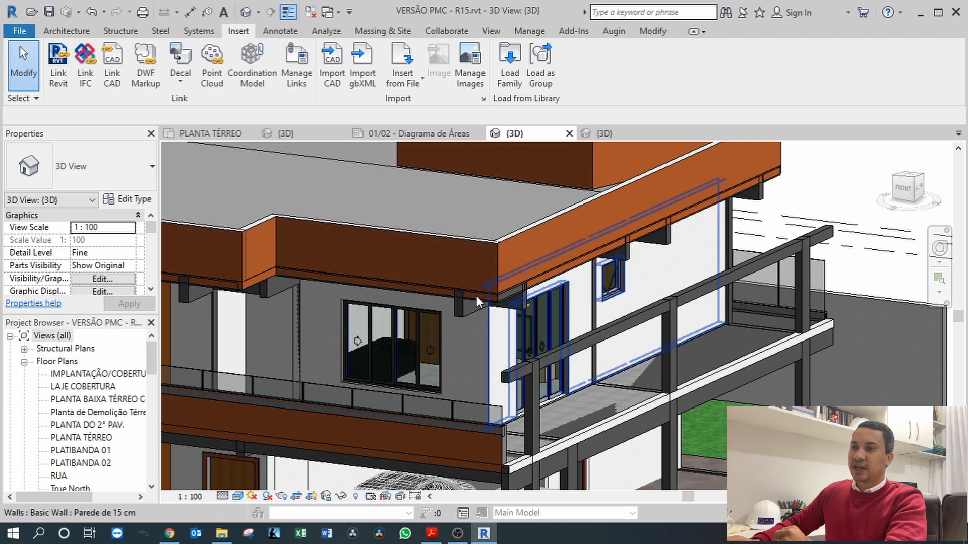
Examine the linked columns, pile caps and foundation piles beneath the house and garage
{"action": "scroll", "coordinate": [477, 292], "scroll_direction": "down", "scroll_amount": 3}
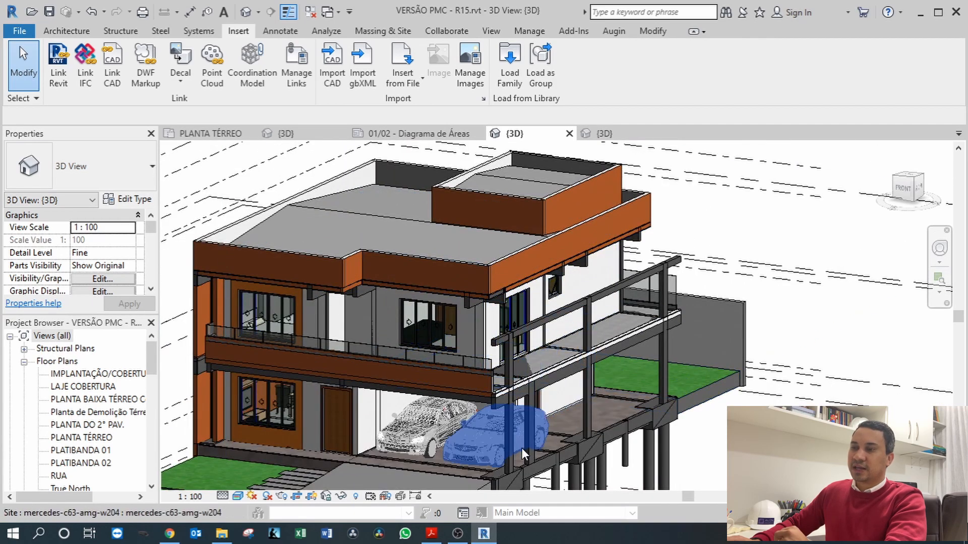
{"action": "scroll", "coordinate": [655, 299], "scroll_direction": "down", "scroll_amount": 1}
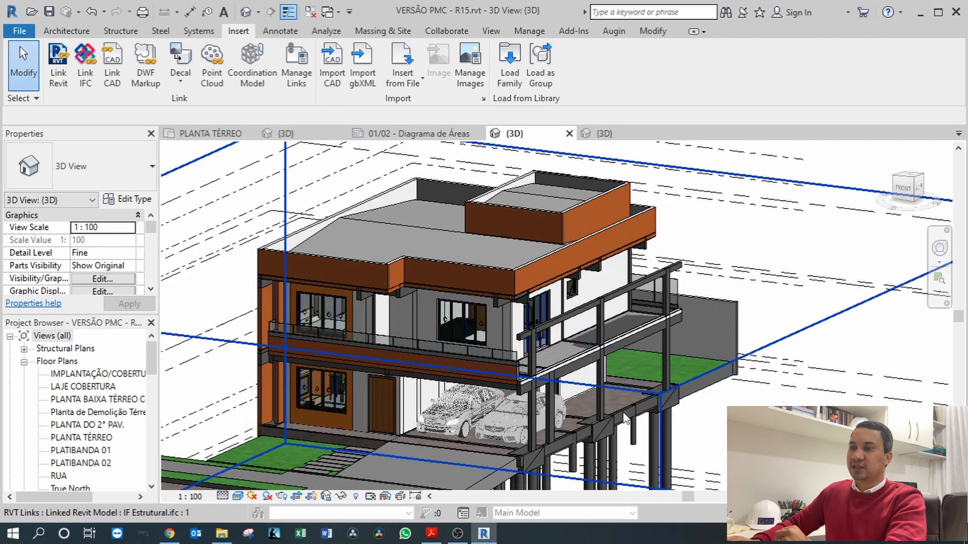
{"action": "scroll", "coordinate": [593, 459], "scroll_direction": "up", "scroll_amount": 3}
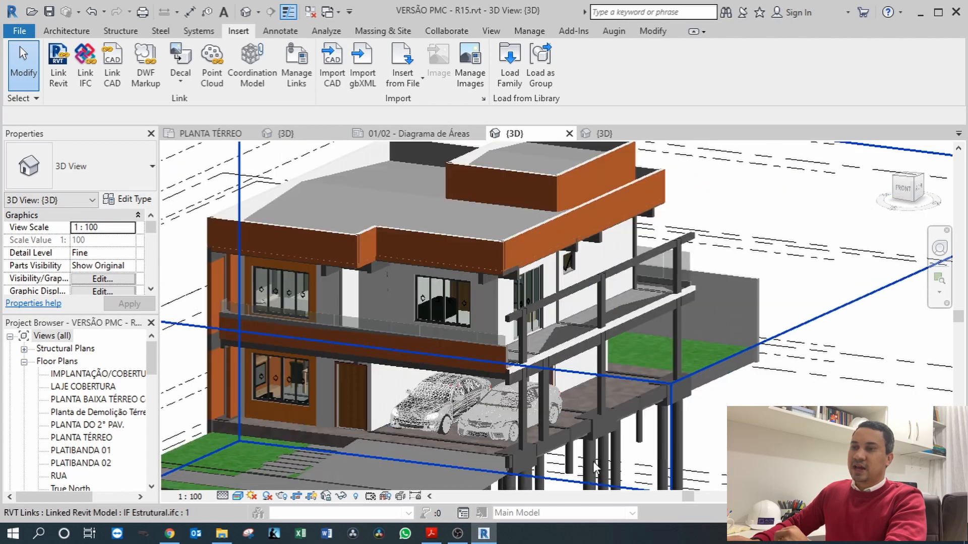
{"action": "scroll", "coordinate": [657, 305], "scroll_direction": "down", "scroll_amount": 4}
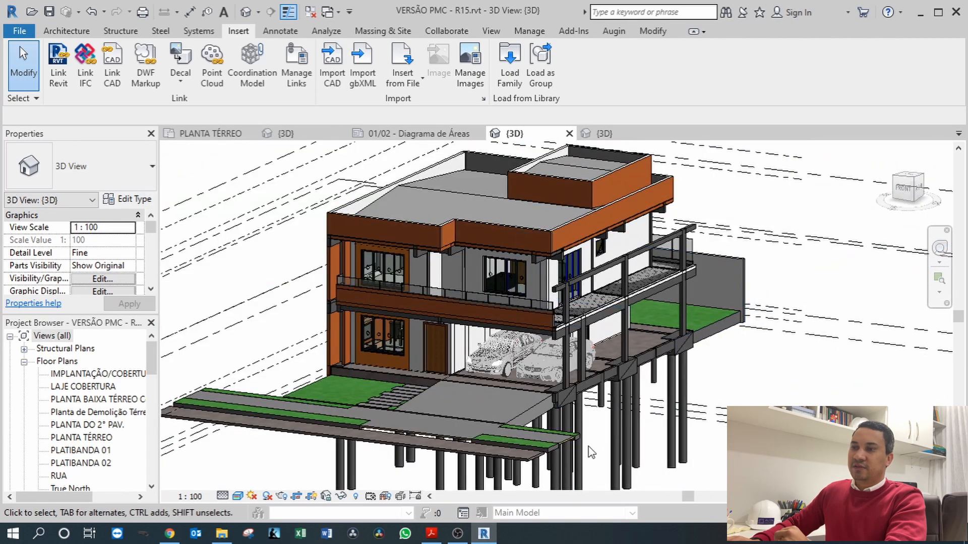
{"action": "scroll", "coordinate": [557, 379], "scroll_direction": "up", "scroll_amount": 3}
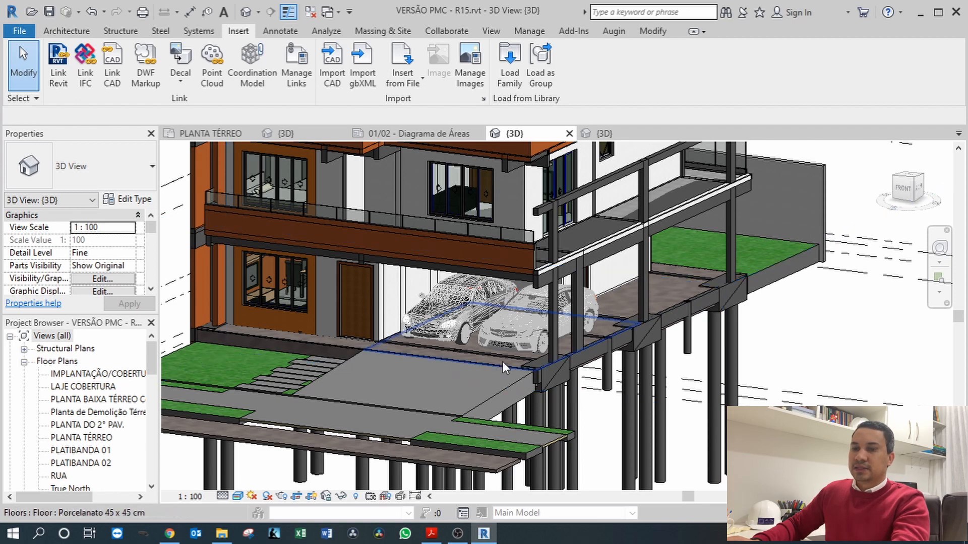
{"action": "scroll", "coordinate": [503, 361], "scroll_direction": "down", "scroll_amount": 2}
{"action": "scroll", "coordinate": [681, 376], "scroll_direction": "down", "scroll_amount": 1}
Hide the ground-floor and upper-floor exterior walls on the closed side of the house in the 3D view
{"action": "middle_click_drag", "start_coordinate": [588, 425], "coordinate": [705, 436], "text": "shift"}
{"action": "middle_click_drag", "start_coordinate": [547, 419], "coordinate": [388, 301], "text": "shift"}
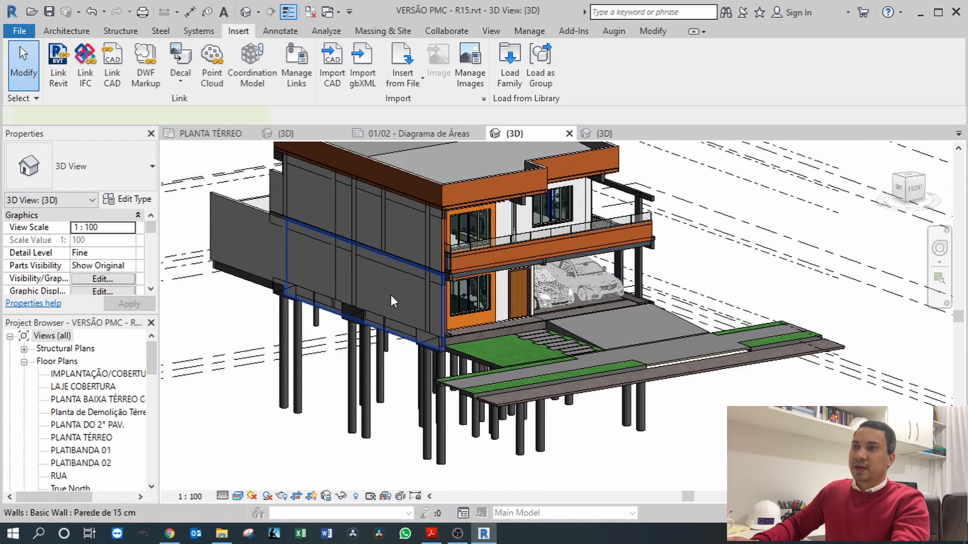
{"action": "left_click", "coordinate": [391, 296]}
{"action": "left_click", "coordinate": [426, 49]}
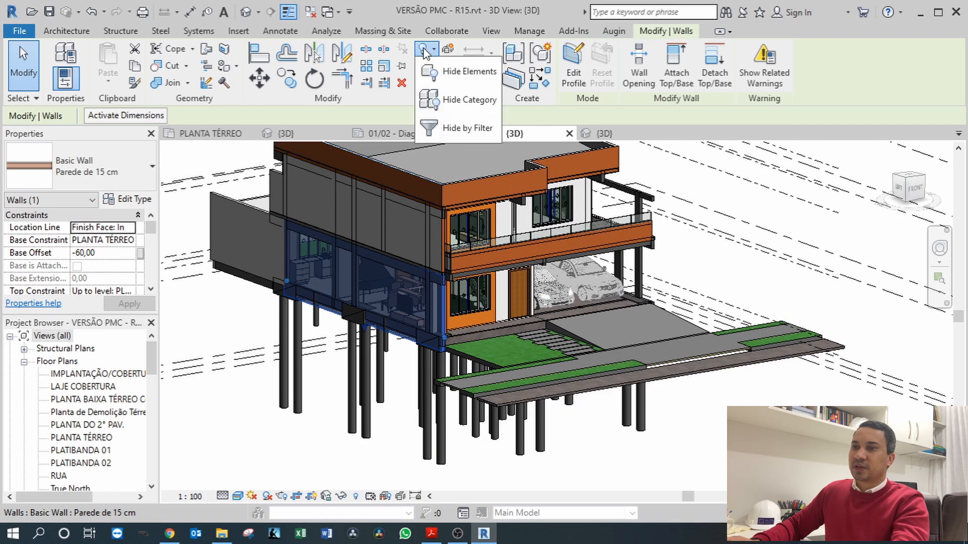
{"action": "left_click", "coordinate": [445, 76]}
{"action": "left_click", "coordinate": [414, 222]}
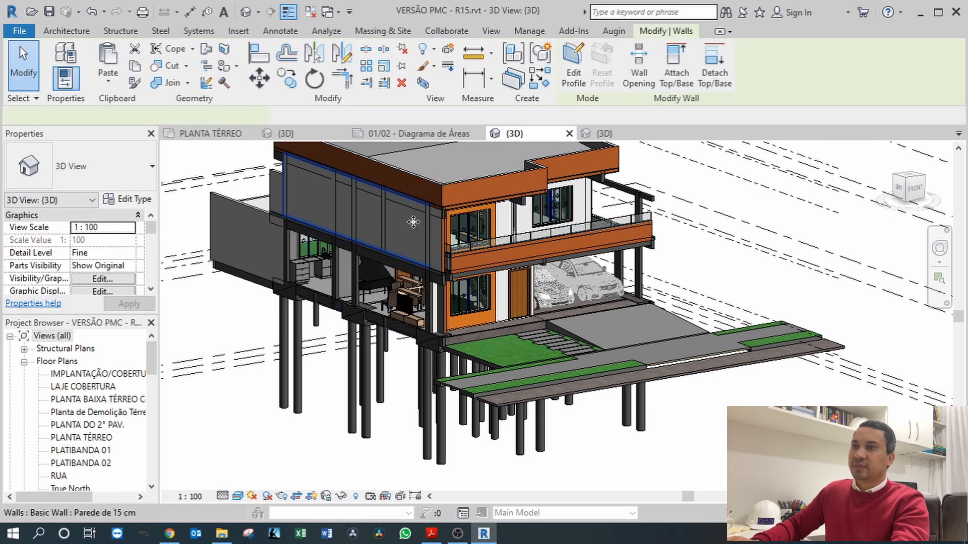
{"action": "left_click", "coordinate": [429, 51]}
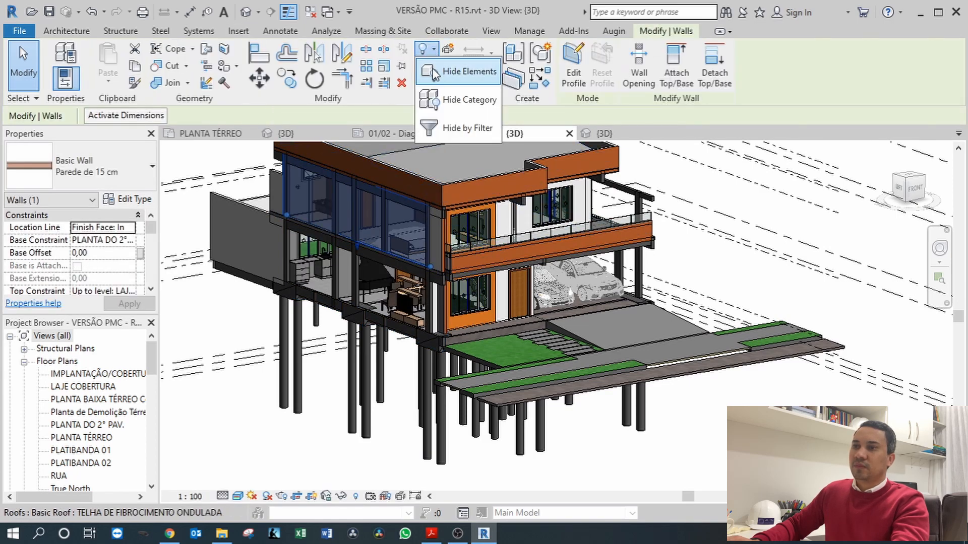
{"action": "left_click", "coordinate": [460, 71]}
Hide the low boundary wall at the far edge of the rear lawn in the 3D view
{"action": "scroll", "coordinate": [537, 325], "scroll_direction": "down", "scroll_amount": 3}
{"action": "scroll", "coordinate": [537, 326], "scroll_direction": "up", "scroll_amount": 4}
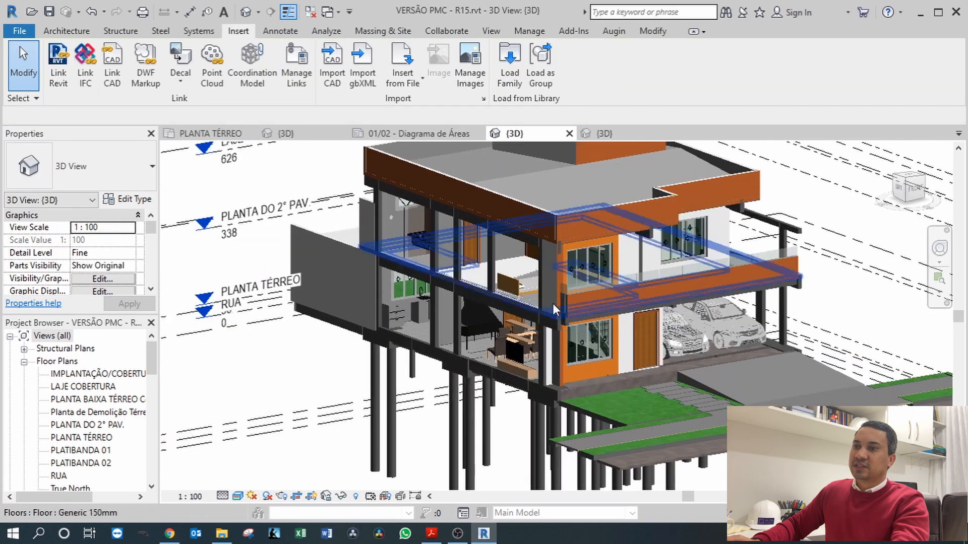
{"action": "middle_click_drag", "start_coordinate": [532, 418], "coordinate": [504, 401], "text": "shift"}
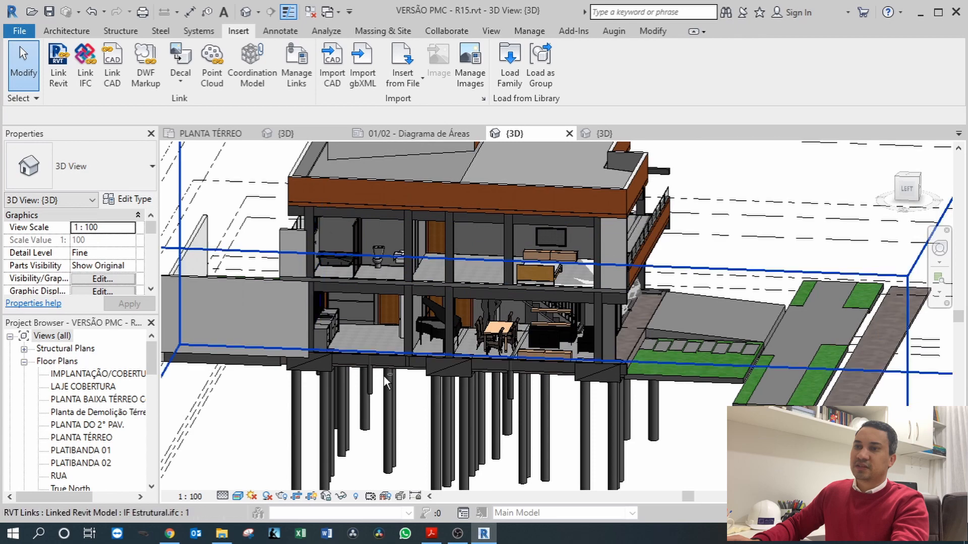
{"action": "middle_click_drag", "start_coordinate": [383, 376], "coordinate": [400, 307], "text": "shift"}
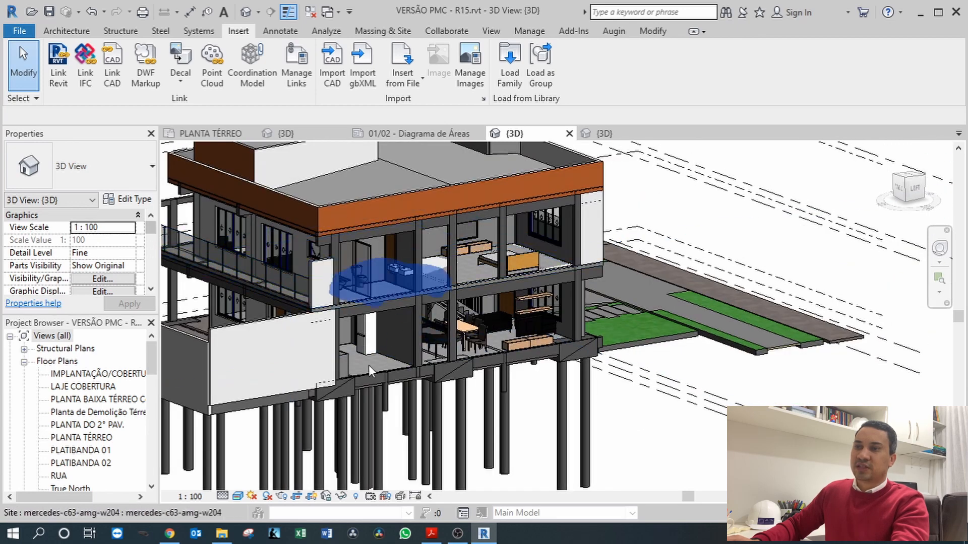
{"action": "middle_click_drag", "start_coordinate": [368, 365], "coordinate": [519, 399], "text": "shift"}
{"action": "middle_click_drag", "start_coordinate": [415, 409], "coordinate": [588, 428], "text": "shift"}
{"action": "left_click", "coordinate": [588, 429]}
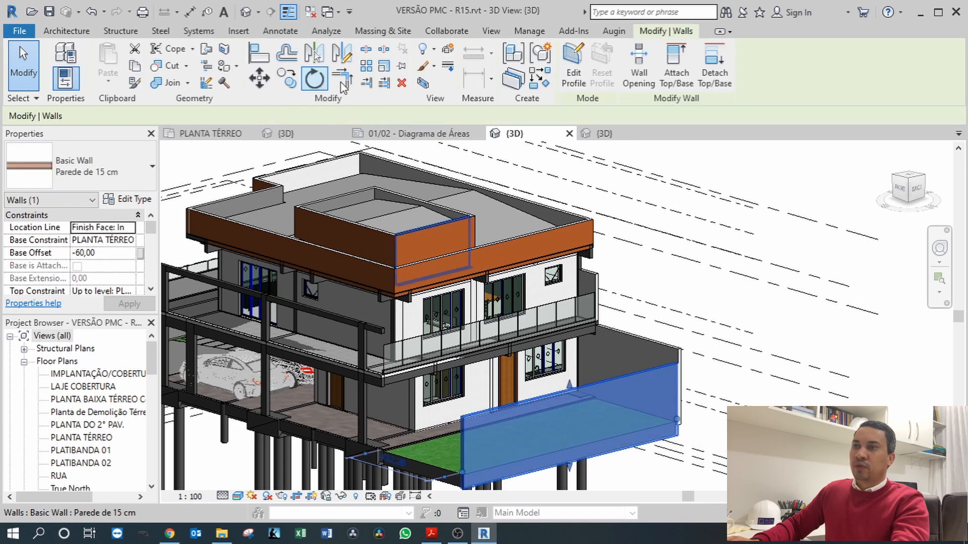
{"action": "left_click", "coordinate": [428, 59]}
{"action": "left_click", "coordinate": [463, 71]}
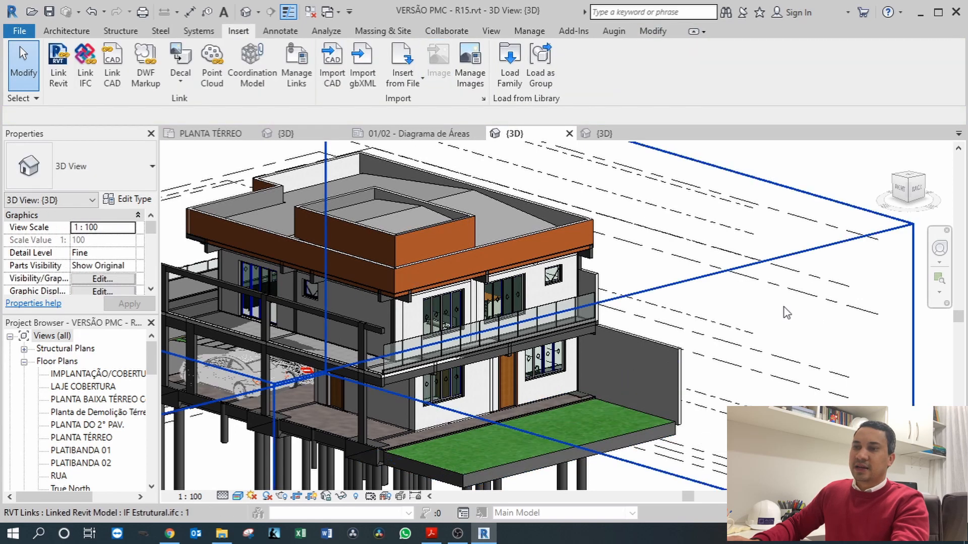
Link the building services file Modelo IFC HD-ET.ifc into the project
{"action": "scroll", "coordinate": [790, 312], "scroll_direction": "down", "scroll_amount": 2}
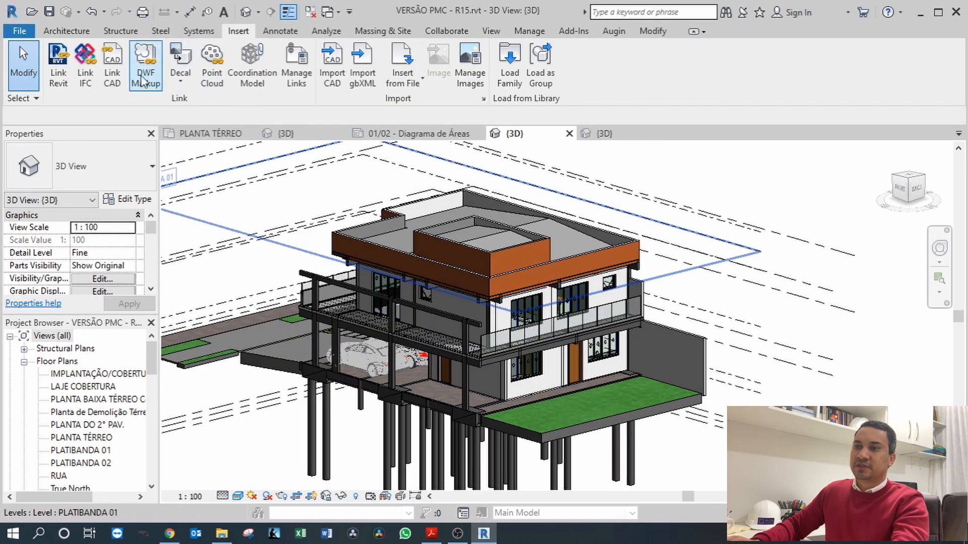
{"action": "left_click", "coordinate": [87, 81]}
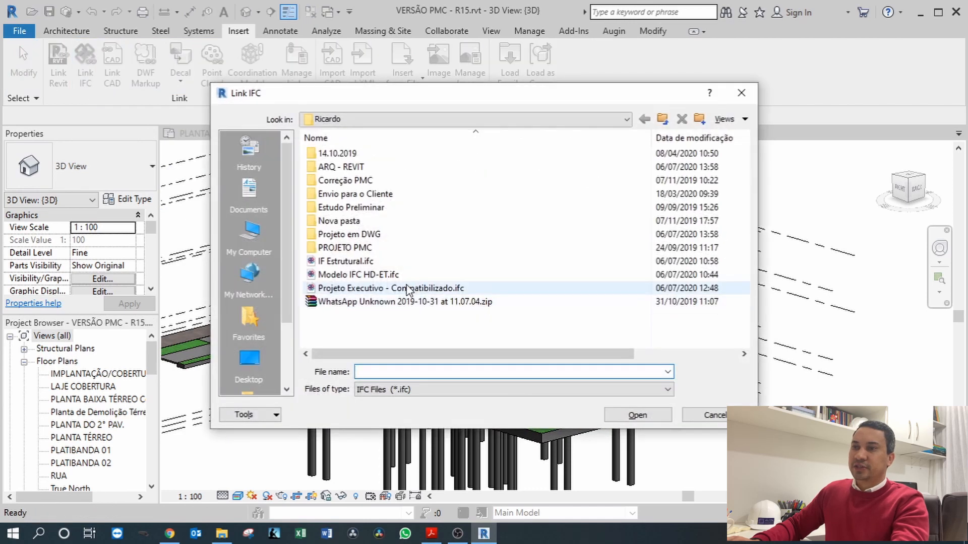
{"action": "left_click", "coordinate": [387, 278]}
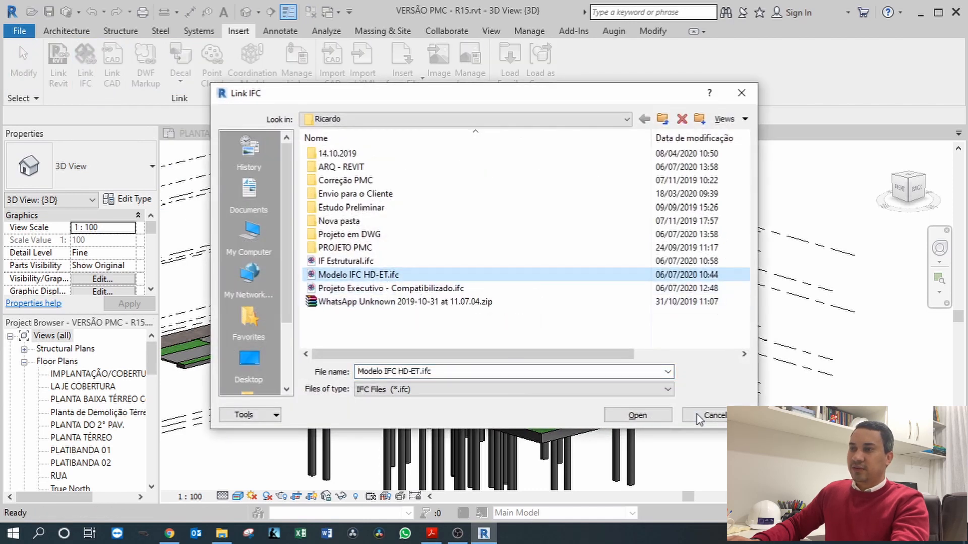
{"action": "left_click", "coordinate": [662, 416]}
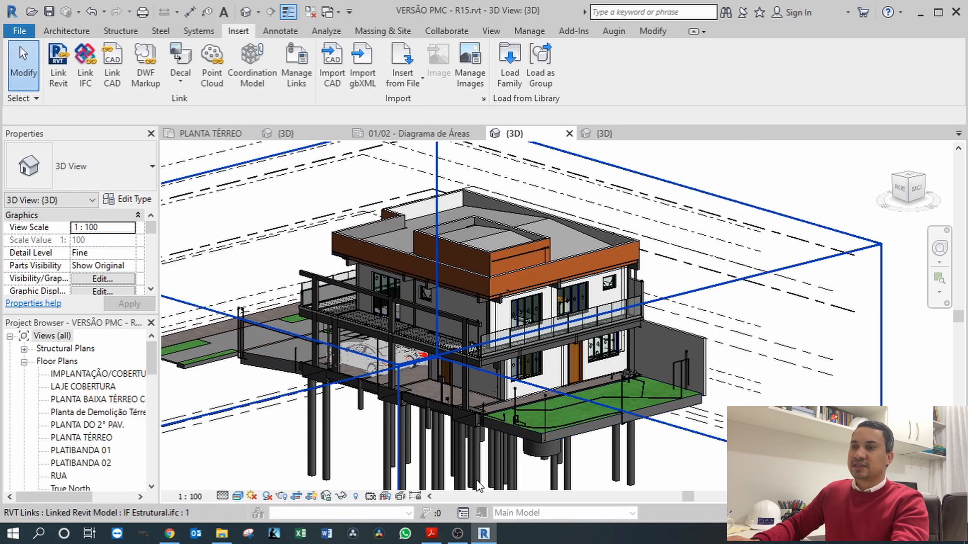
Examine the linked HD-ET pipes, conduits and boxes around the rear lawn, garage ramp and front garden
{"action": "scroll", "coordinate": [570, 473], "scroll_direction": "up", "scroll_amount": 3}
{"action": "scroll", "coordinate": [634, 434], "scroll_direction": "down", "scroll_amount": 4}
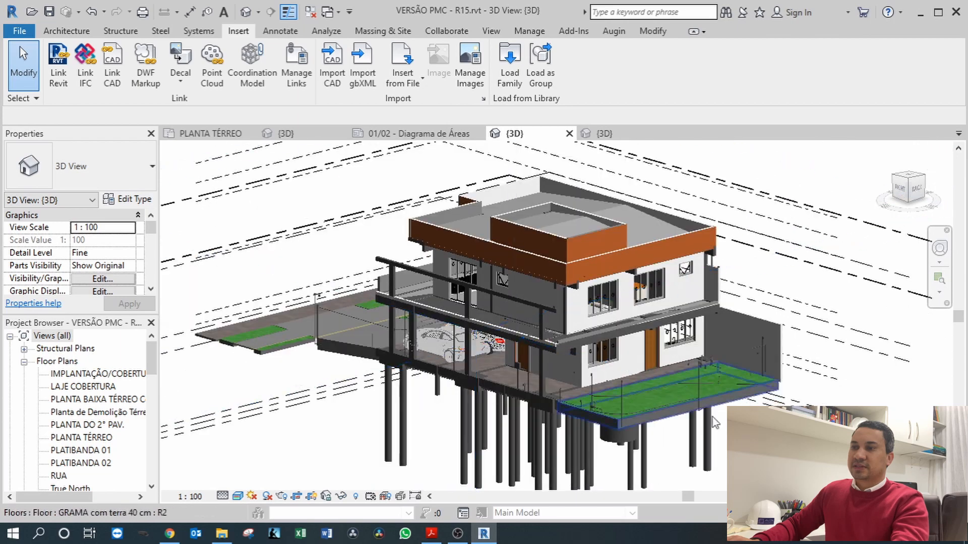
{"action": "scroll", "coordinate": [585, 422], "scroll_direction": "up", "scroll_amount": 5}
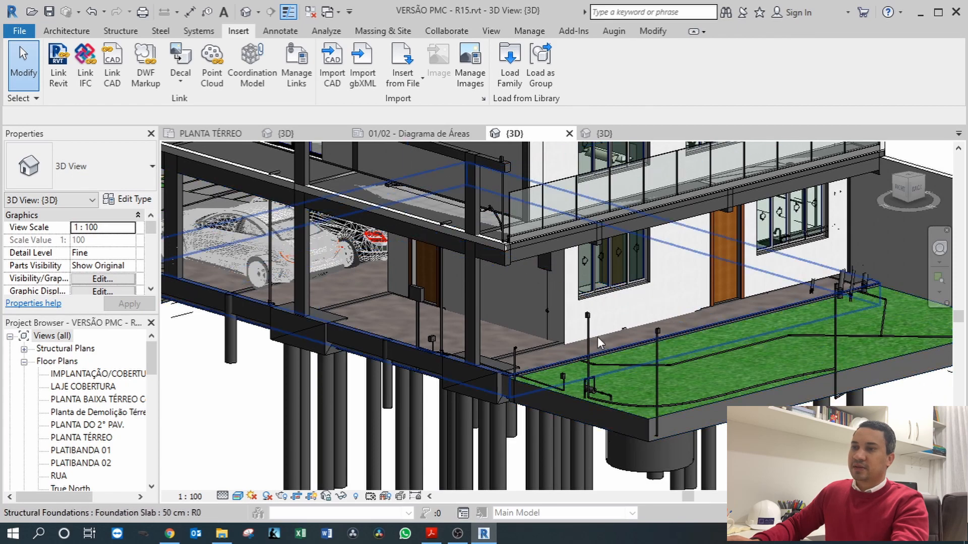
{"action": "scroll", "coordinate": [726, 384], "scroll_direction": "down", "scroll_amount": 3}
{"action": "middle_click_drag", "start_coordinate": [469, 391], "coordinate": [611, 413], "text": "shift"}
{"action": "scroll", "coordinate": [499, 363], "scroll_direction": "up", "scroll_amount": 5}
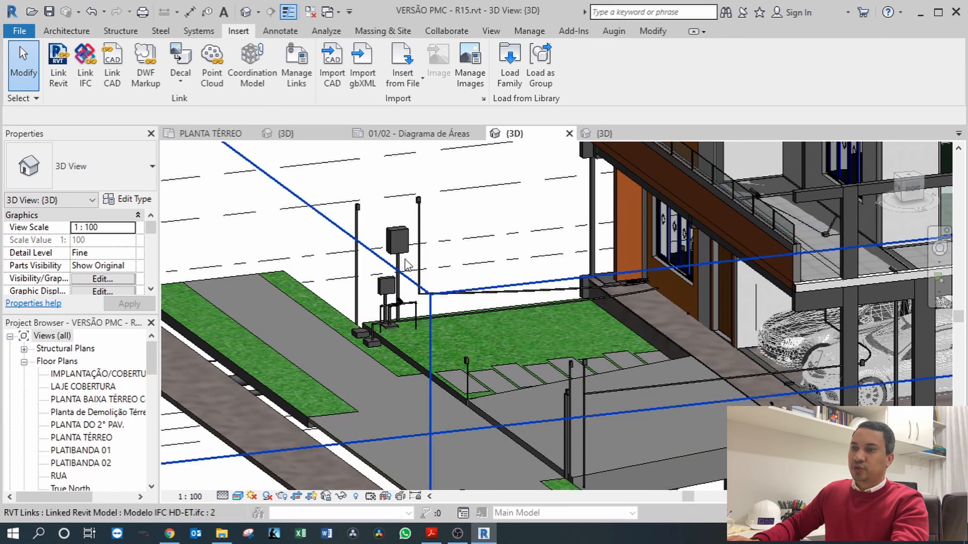
{"action": "middle_click_drag", "start_coordinate": [379, 285], "coordinate": [263, 289]}
{"action": "scroll", "coordinate": [263, 289], "scroll_direction": "down", "scroll_amount": 3}
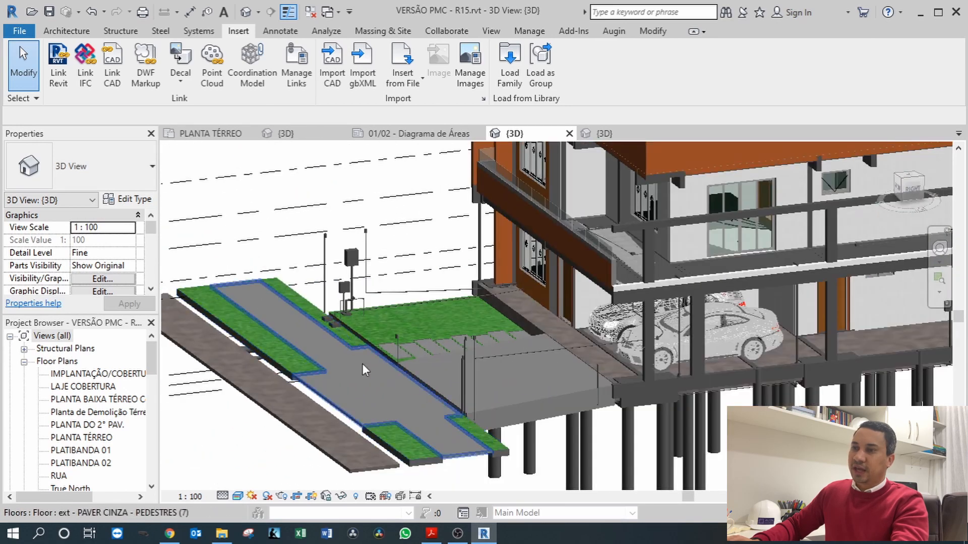
{"action": "scroll", "coordinate": [494, 419], "scroll_direction": "up", "scroll_amount": 3}
{"action": "scroll", "coordinate": [509, 297], "scroll_direction": "up", "scroll_amount": 2}
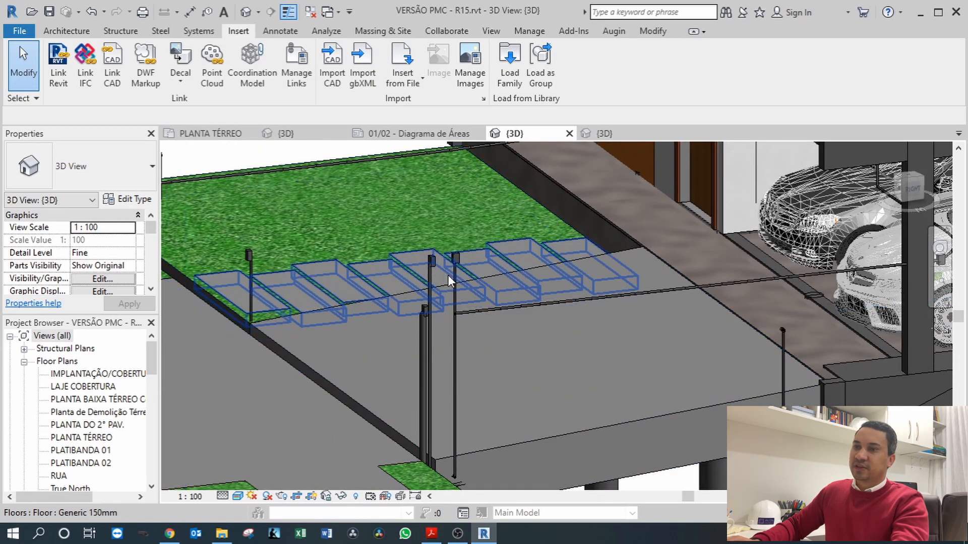
{"action": "scroll", "coordinate": [560, 371], "scroll_direction": "down", "scroll_amount": 2}
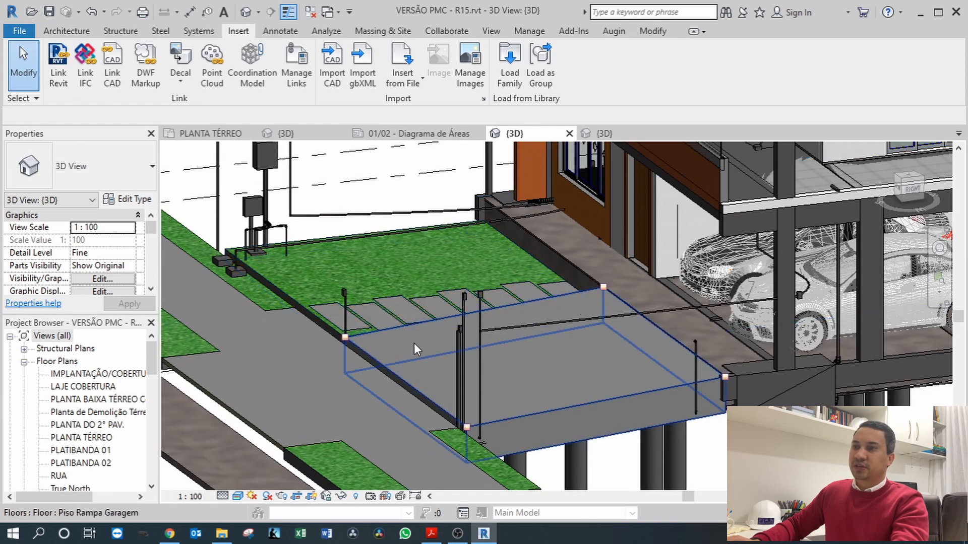
{"action": "scroll", "coordinate": [373, 323], "scroll_direction": "down", "scroll_amount": 3}
{"action": "scroll", "coordinate": [363, 354], "scroll_direction": "down", "scroll_amount": 4}
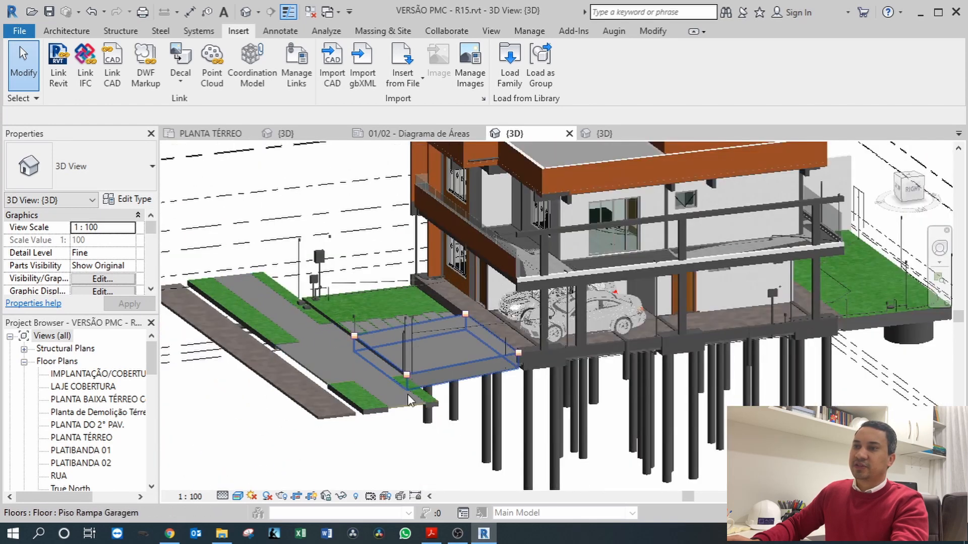
{"action": "middle_click_drag", "start_coordinate": [363, 354], "coordinate": [524, 383], "text": "shift"}
{"action": "scroll", "coordinate": [524, 383], "scroll_direction": "up", "scroll_amount": 5}
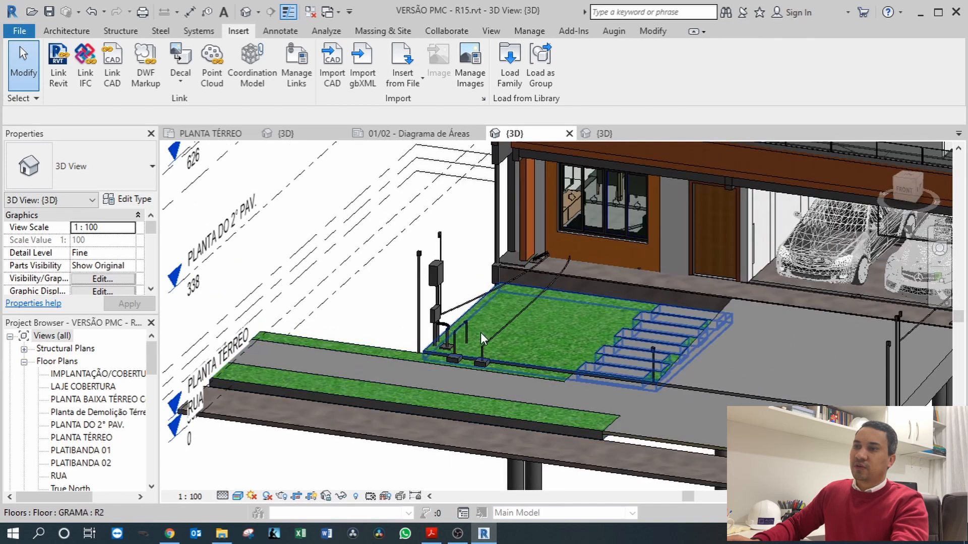
Examine the linked conduits and boxes where they meet the front garden and foundation slab, and the pipe crossing the front roof fascia
{"action": "middle_click_drag", "start_coordinate": [480, 331], "coordinate": [623, 339], "text": "shift"}
{"action": "scroll", "coordinate": [595, 365], "scroll_direction": "up", "scroll_amount": 5}
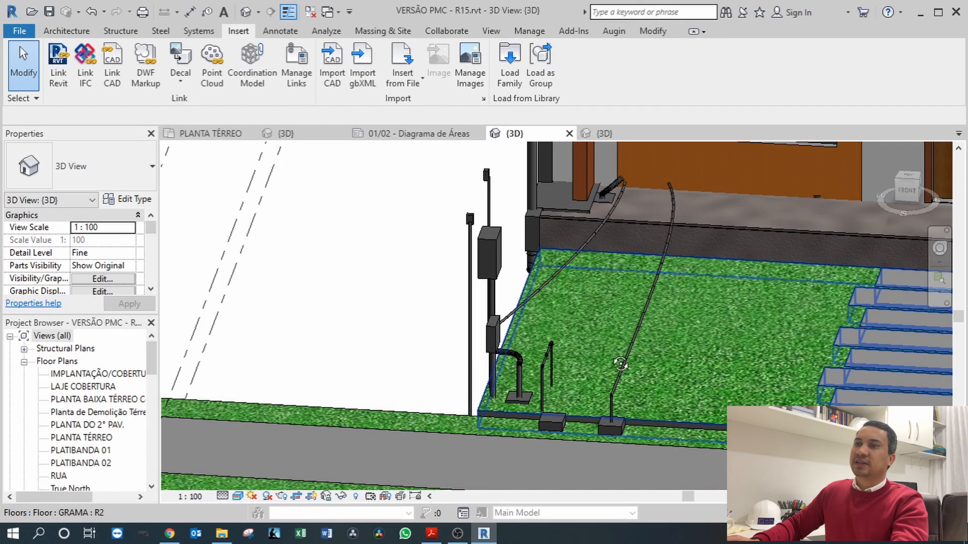
{"action": "middle_click_drag", "start_coordinate": [621, 363], "coordinate": [565, 304], "text": "shift"}
{"action": "scroll", "coordinate": [661, 403], "scroll_direction": "down", "scroll_amount": 3}
{"action": "middle_click_drag", "start_coordinate": [583, 369], "coordinate": [581, 367]}
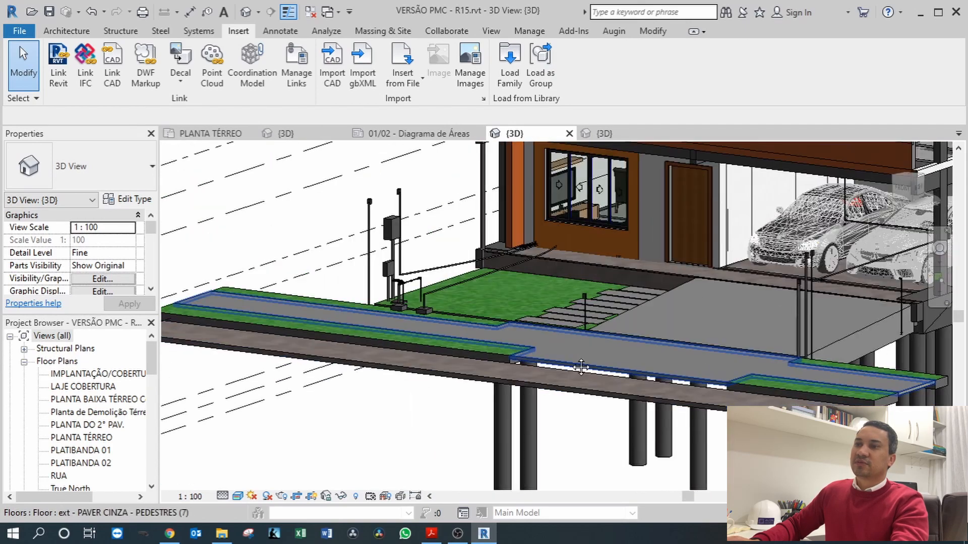
{"action": "scroll", "coordinate": [531, 237], "scroll_direction": "up", "scroll_amount": 5}
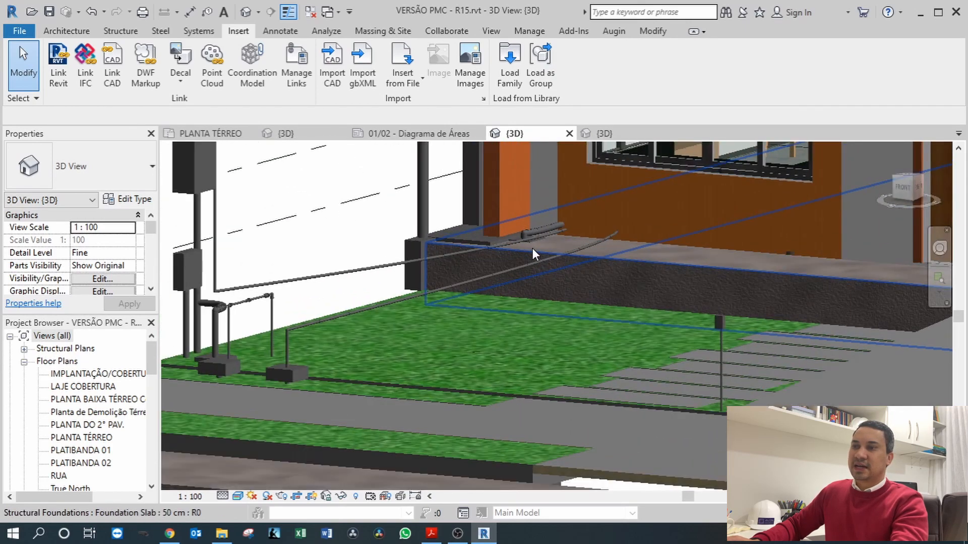
{"action": "scroll", "coordinate": [555, 255], "scroll_direction": "up", "scroll_amount": 2}
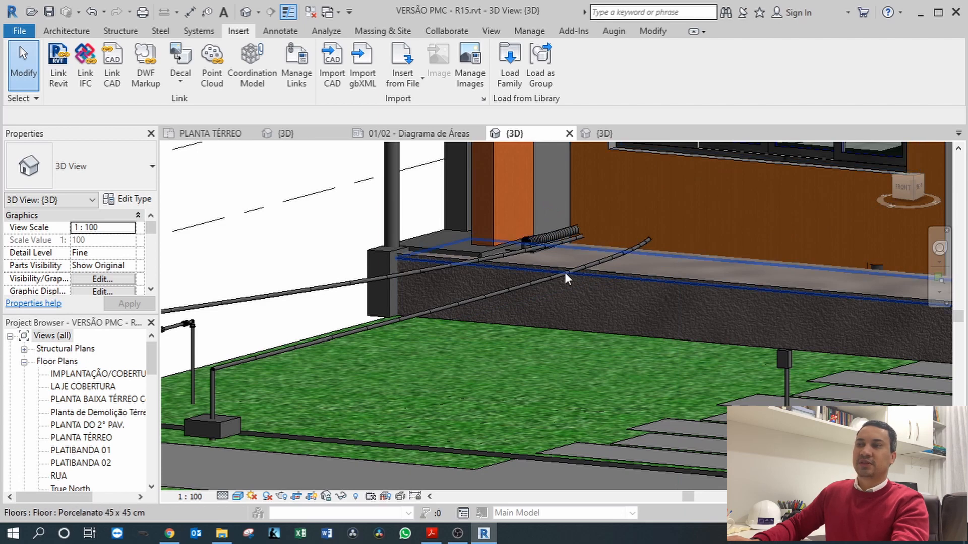
{"action": "scroll", "coordinate": [499, 371], "scroll_direction": "down", "scroll_amount": 4}
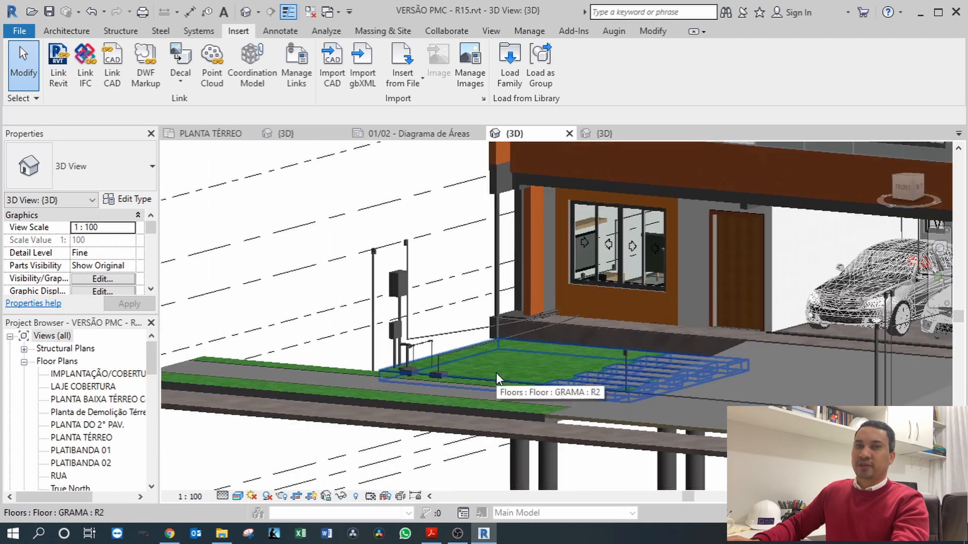
{"action": "scroll", "coordinate": [496, 373], "scroll_direction": "down", "scroll_amount": 6}
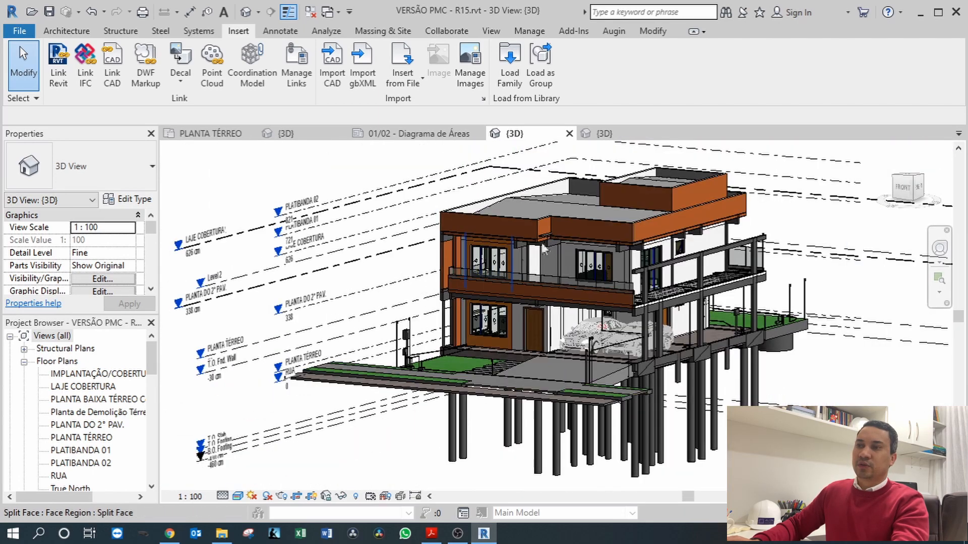
{"action": "scroll", "coordinate": [543, 247], "scroll_direction": "up", "scroll_amount": 8}
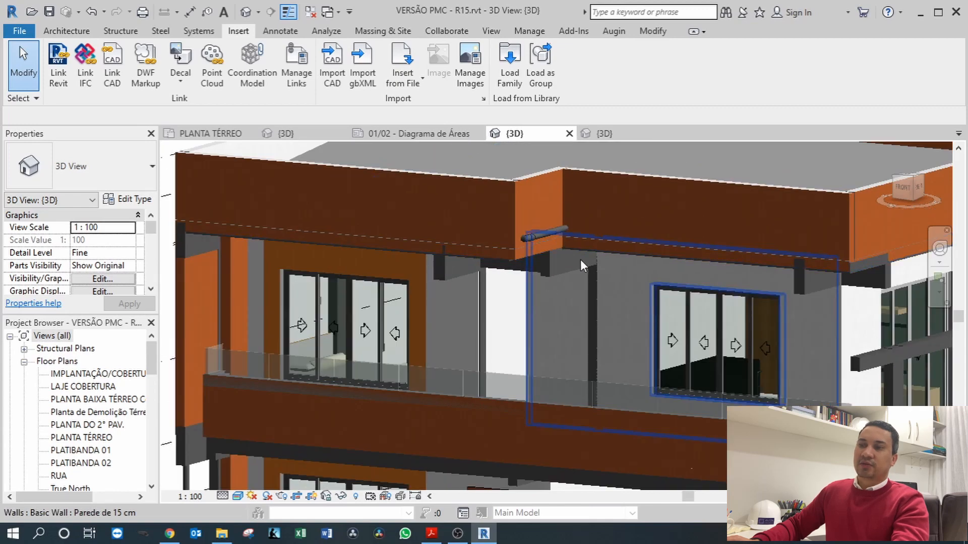
{"action": "scroll", "coordinate": [580, 259], "scroll_direction": "up", "scroll_amount": 2}
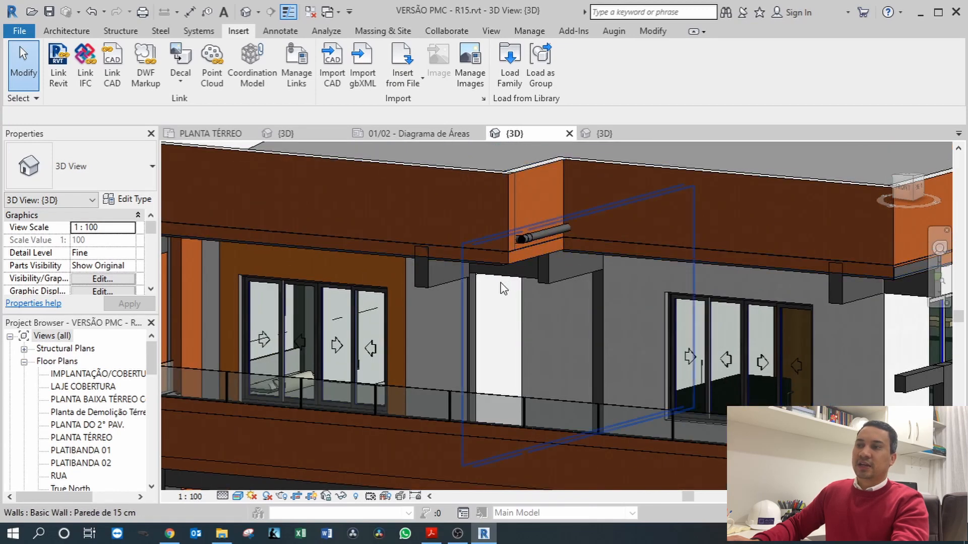
{"action": "scroll", "coordinate": [502, 289], "scroll_direction": "down", "scroll_amount": 6}
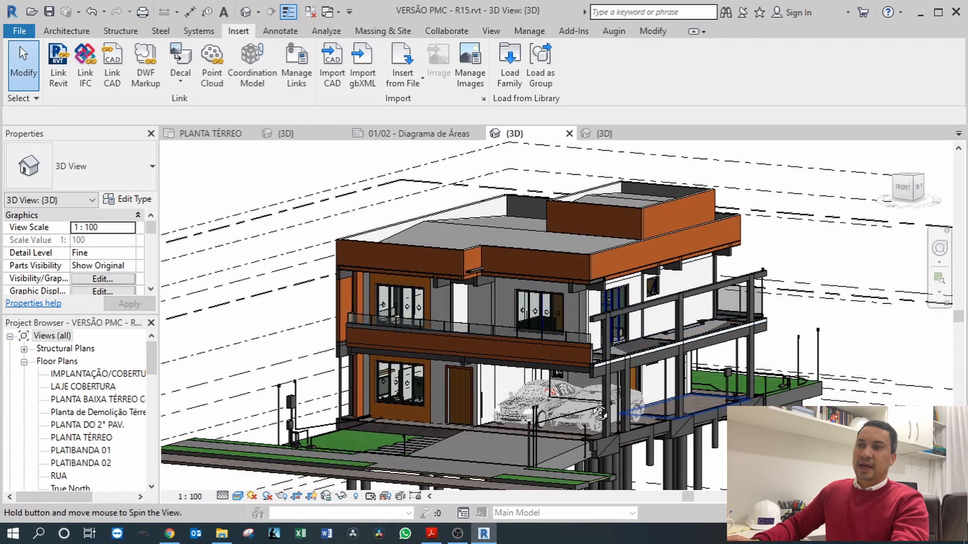
Examine the linked pipes and conduits running across the rear lawn beside the house
{"action": "middle_click_drag", "start_coordinate": [600, 413], "coordinate": [568, 428], "text": "shift"}
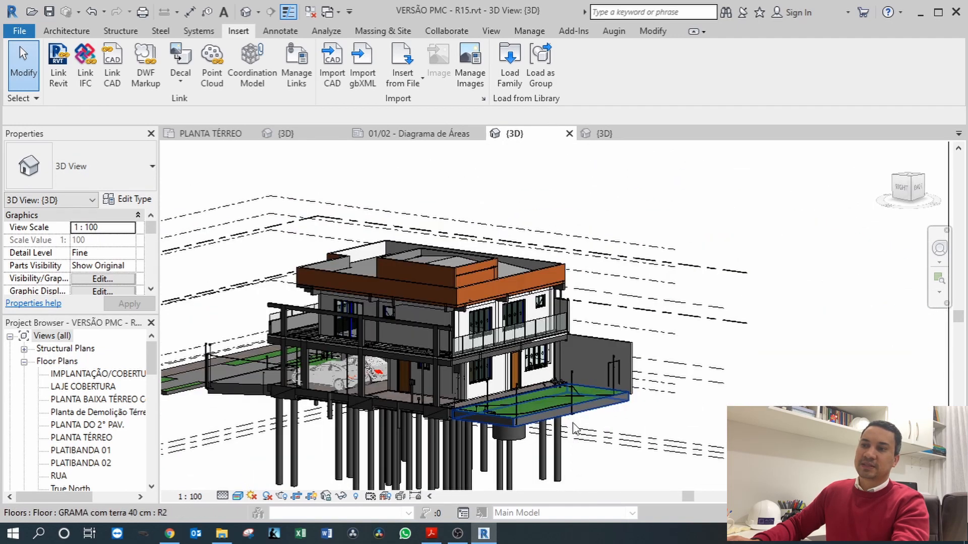
{"action": "scroll", "coordinate": [575, 429], "scroll_direction": "up", "scroll_amount": 8}
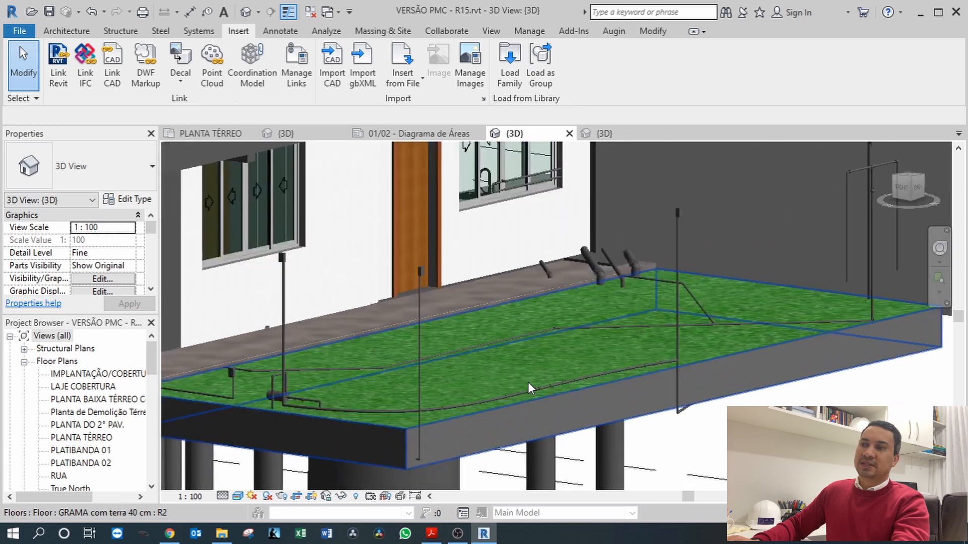
{"action": "scroll", "coordinate": [528, 382], "scroll_direction": "up", "scroll_amount": 2}
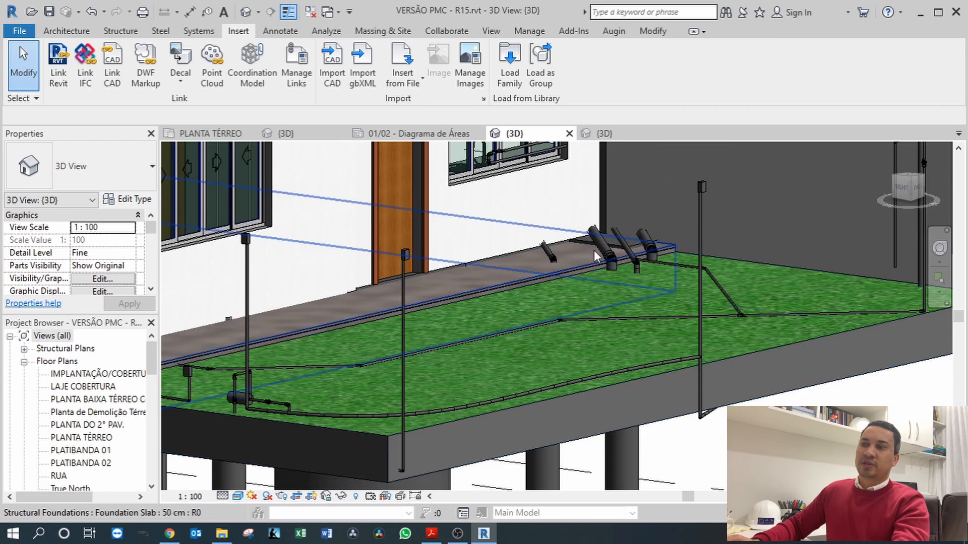
{"action": "middle_click_drag", "start_coordinate": [718, 337], "coordinate": [364, 361], "text": "shift"}
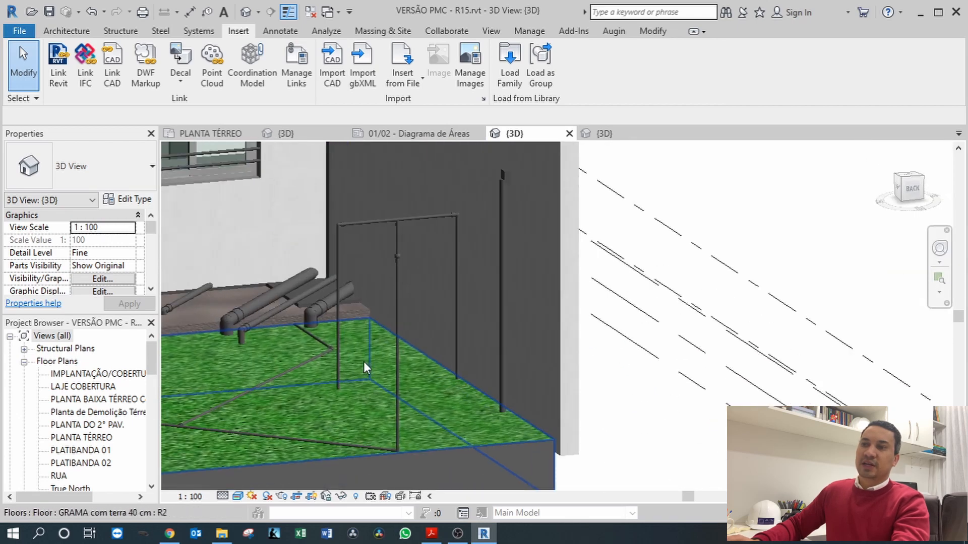
Hide the 15 cm side wall bordering the rear lawn in the 3D view
{"action": "scroll", "coordinate": [364, 361], "scroll_direction": "down", "scroll_amount": 5}
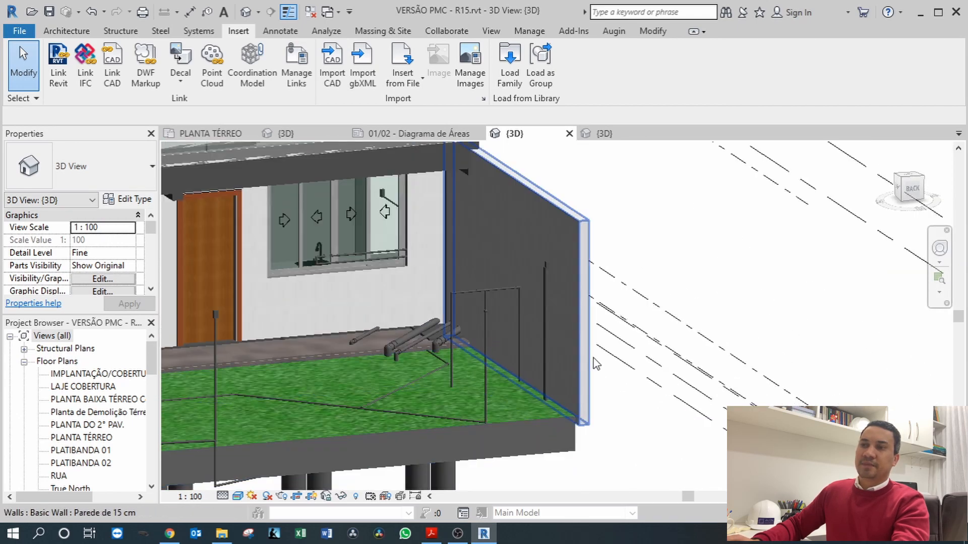
{"action": "scroll", "coordinate": [595, 363], "scroll_direction": "down", "scroll_amount": 3}
{"action": "middle_click_drag", "start_coordinate": [595, 363], "coordinate": [368, 332], "text": "shift"}
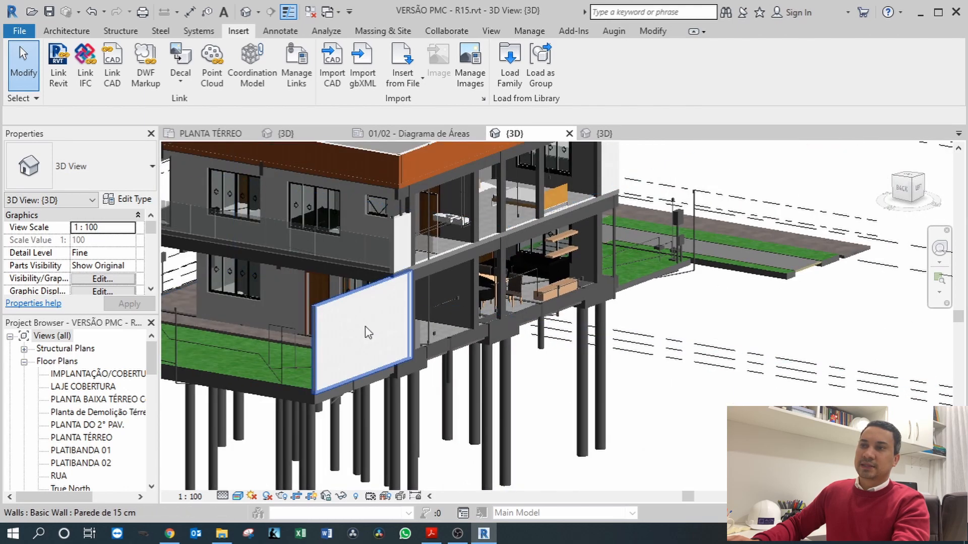
{"action": "left_click", "coordinate": [375, 325]}
{"action": "left_click", "coordinate": [426, 48]}
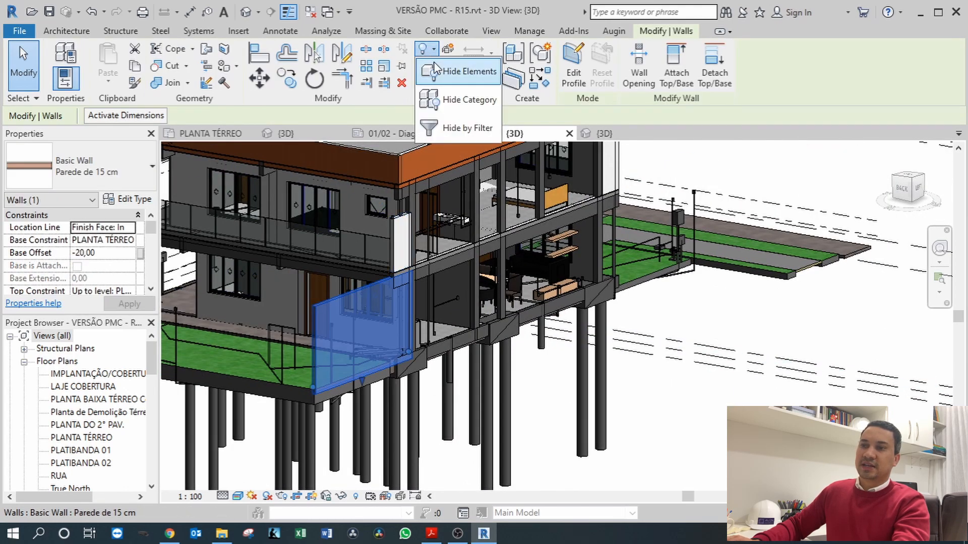
{"action": "left_click", "coordinate": [456, 71]}
Examine how the drainage pipes at the rear corner pass the linked structural beam, the porcelain floor and the lawn slab
{"action": "scroll", "coordinate": [388, 373], "scroll_direction": "up", "scroll_amount": 5}
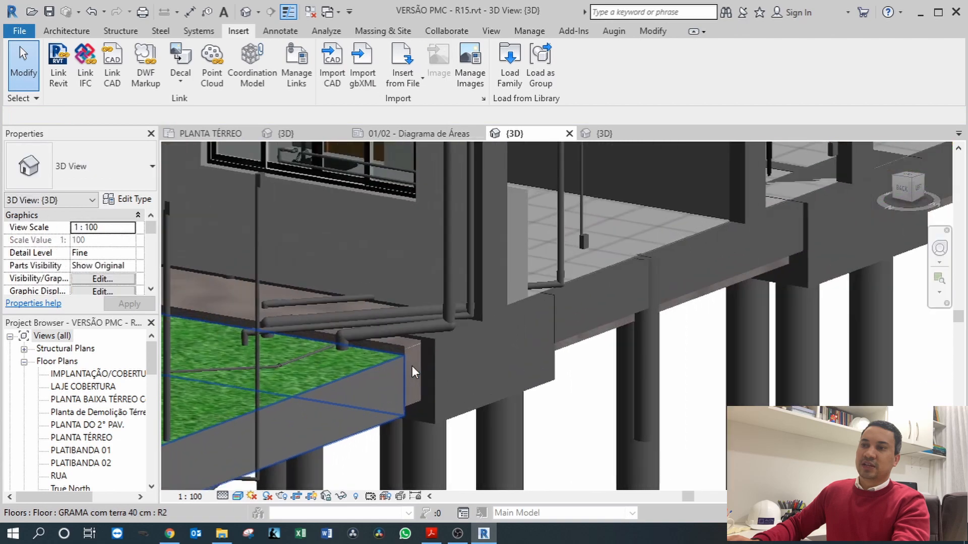
{"action": "scroll", "coordinate": [412, 366], "scroll_direction": "up", "scroll_amount": 2}
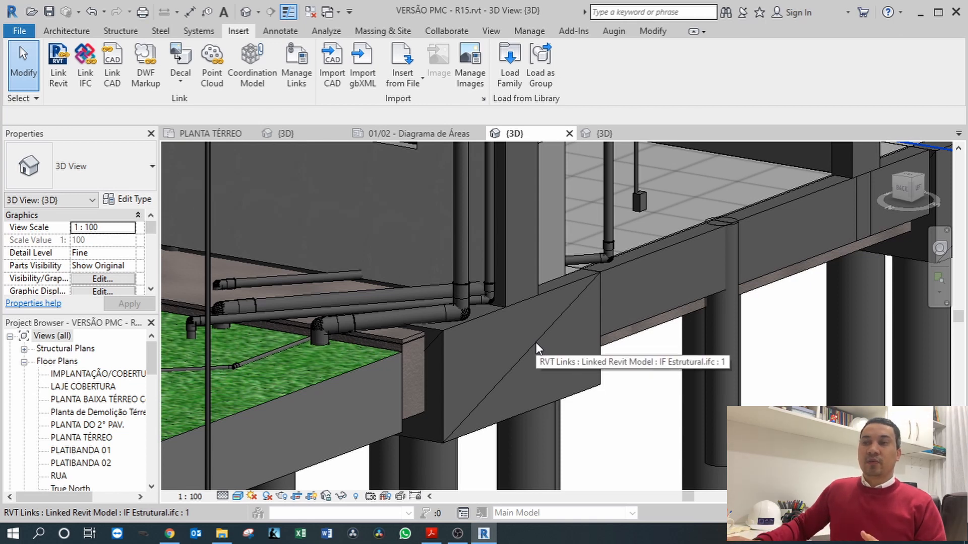
{"action": "scroll", "coordinate": [733, 398], "scroll_direction": "down", "scroll_amount": 2}
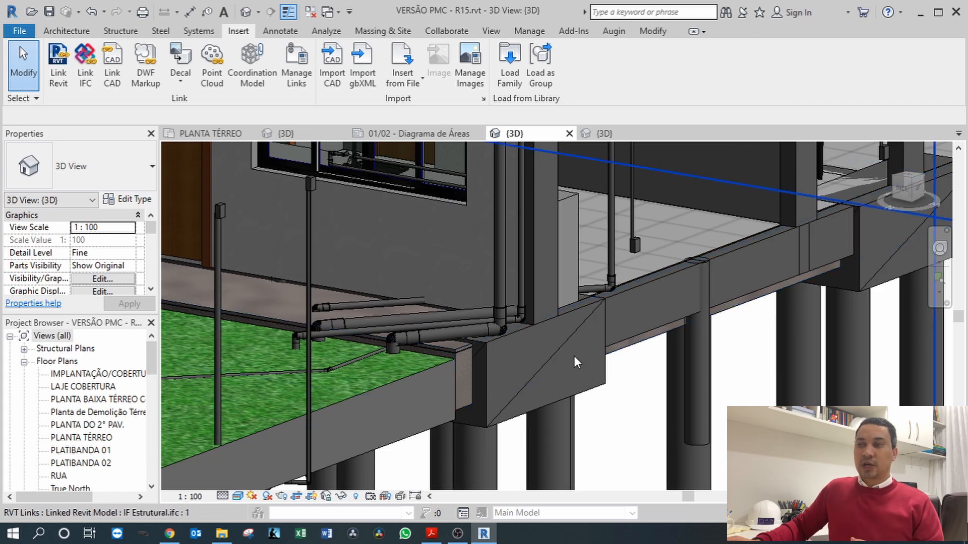
{"action": "middle_click_drag", "start_coordinate": [581, 360], "coordinate": [555, 367], "text": "shift"}
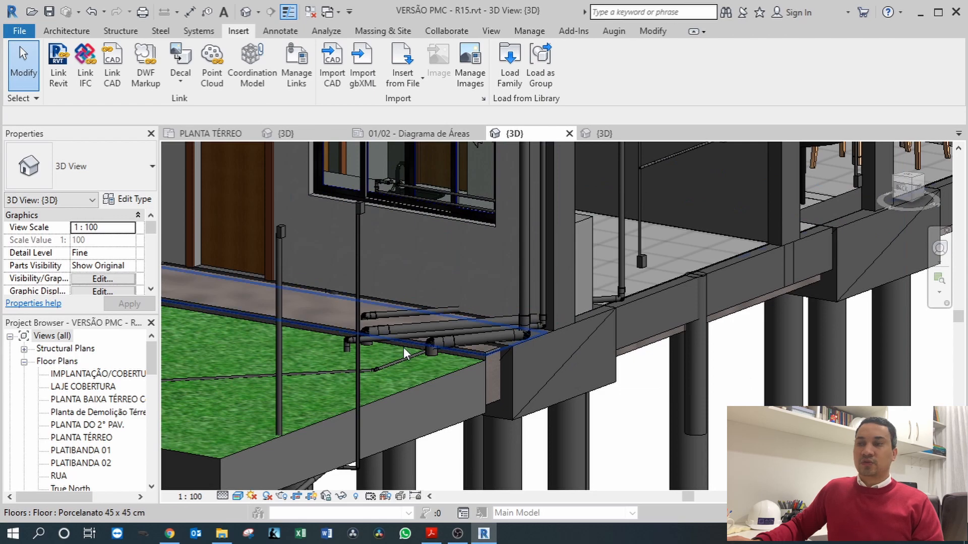
{"action": "middle_click_drag", "start_coordinate": [406, 353], "coordinate": [559, 363], "text": "shift"}
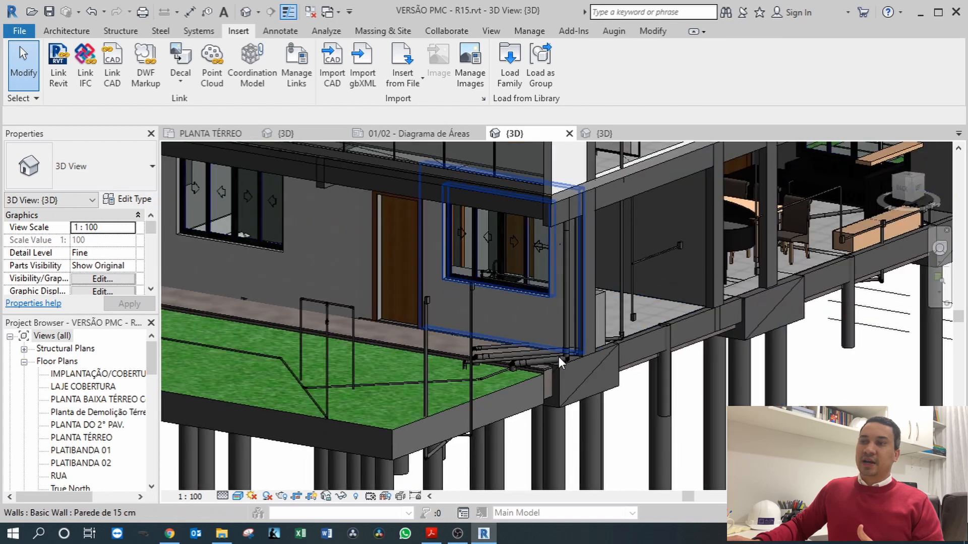
{"action": "middle_click_drag", "start_coordinate": [559, 363], "coordinate": [557, 414], "text": "shift"}
{"action": "scroll", "coordinate": [557, 414], "scroll_direction": "down", "scroll_amount": 5}
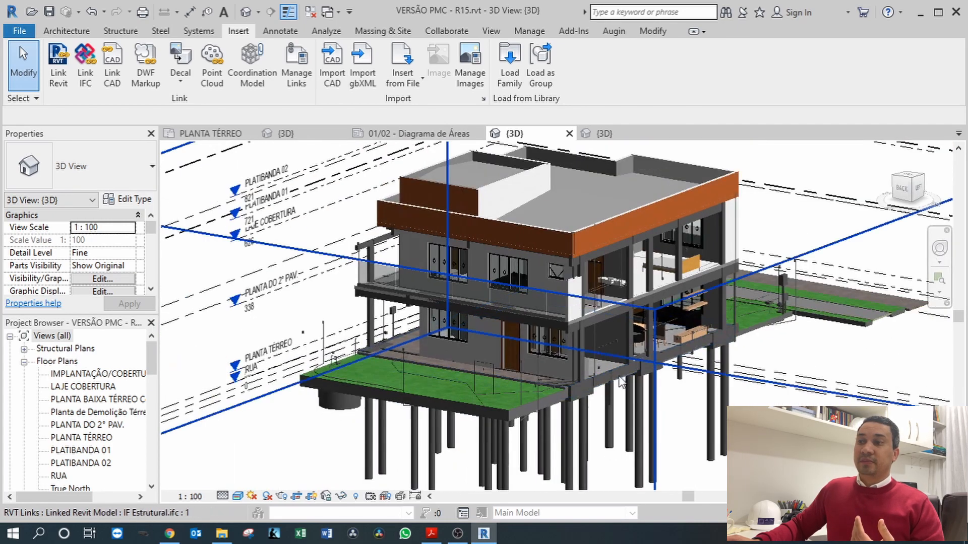